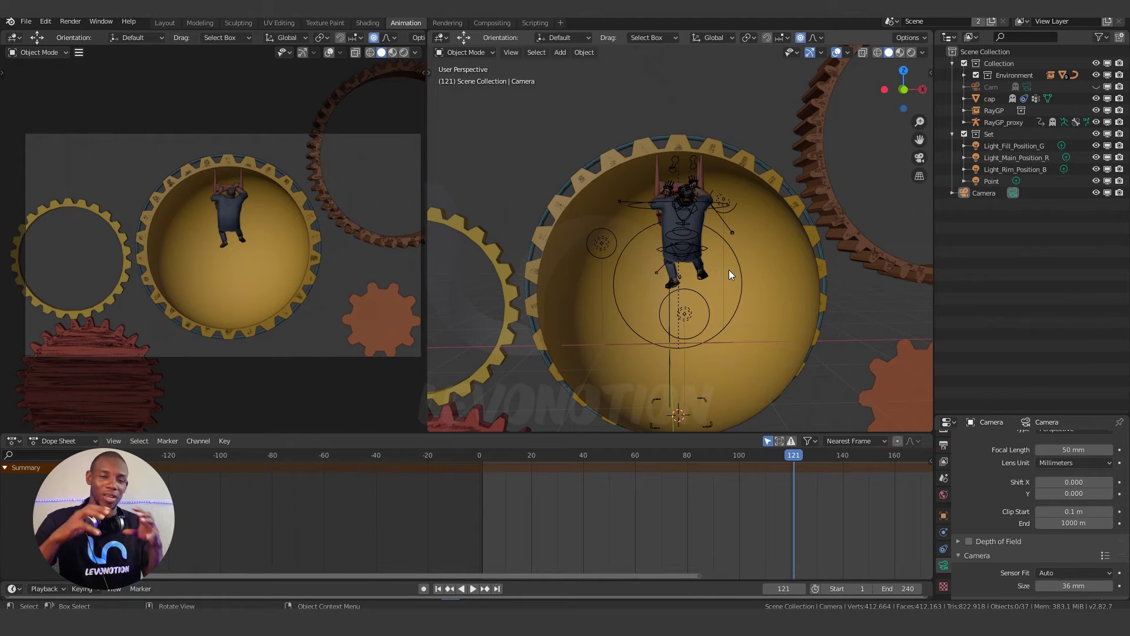
# - Zoom and orbit around the character, re-centring on the selected camera to show the legs
pyautogui.scroll(3, 697, 252)
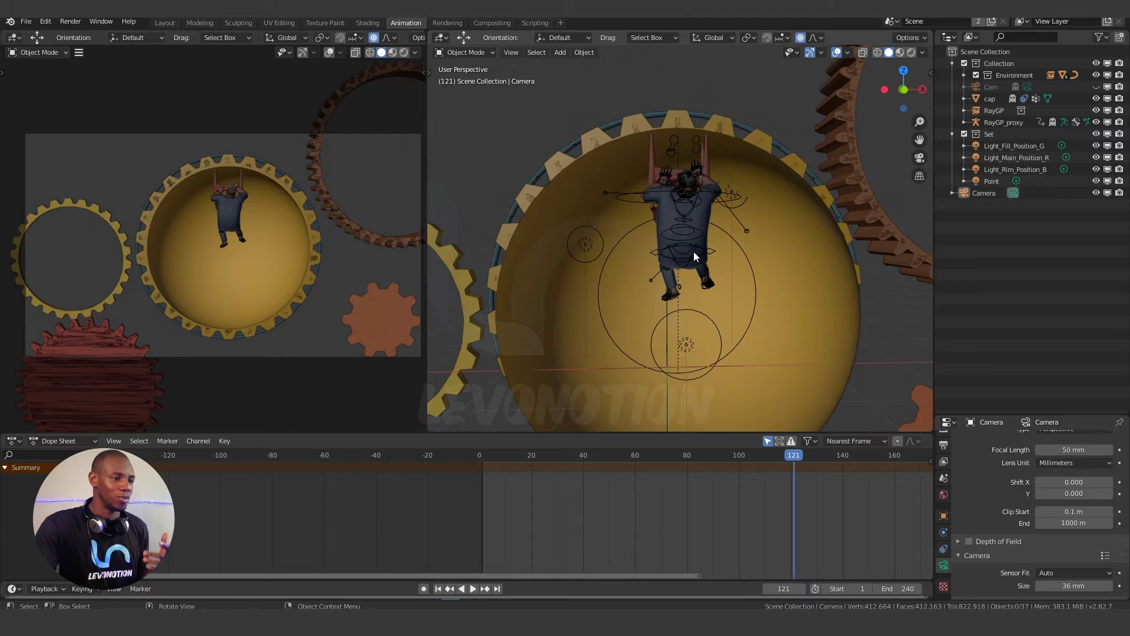
pyautogui.scroll(2, 689, 238)
pyautogui.moveTo(681, 178); pyautogui.dragTo(743, 297, button='middle')
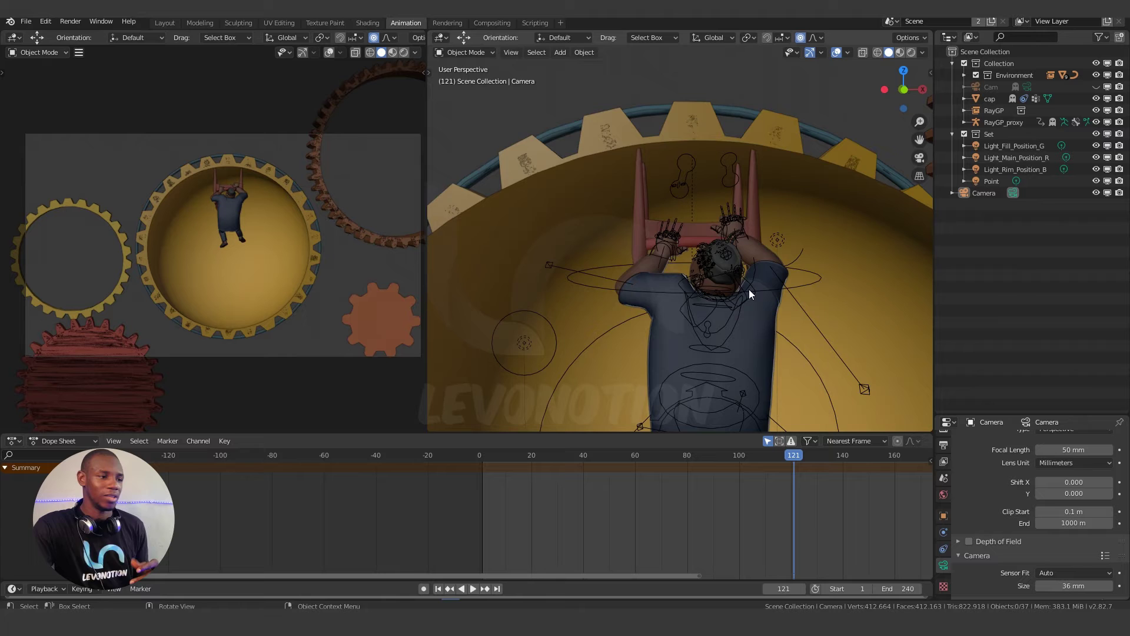
pyautogui.scroll(4, 706, 262)
pyautogui.scroll(5, 655, 267)
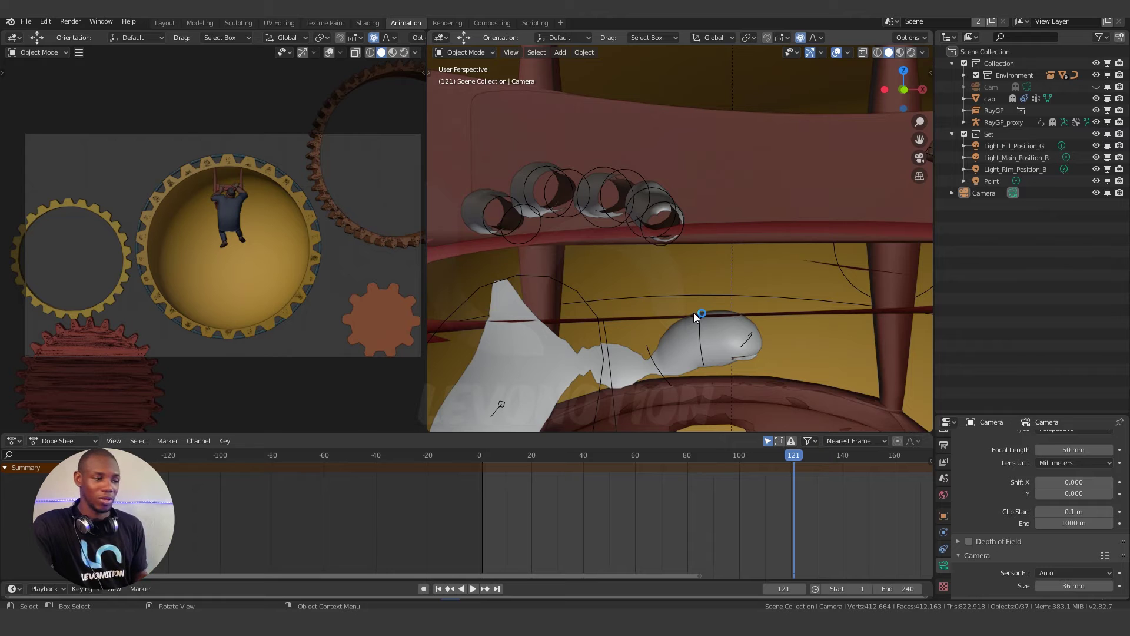
pyautogui.scroll(-5, 694, 312)
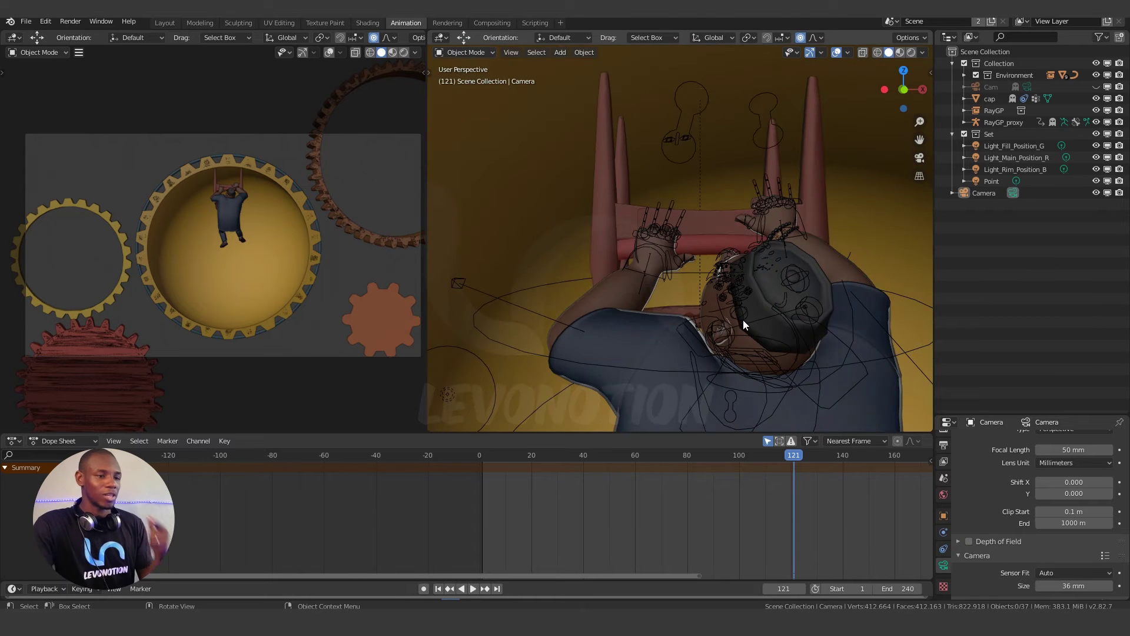
pyautogui.scroll(-2, 742, 319)
pyautogui.scroll(-1, 743, 321)
pyautogui.scroll(-3, 730, 283)
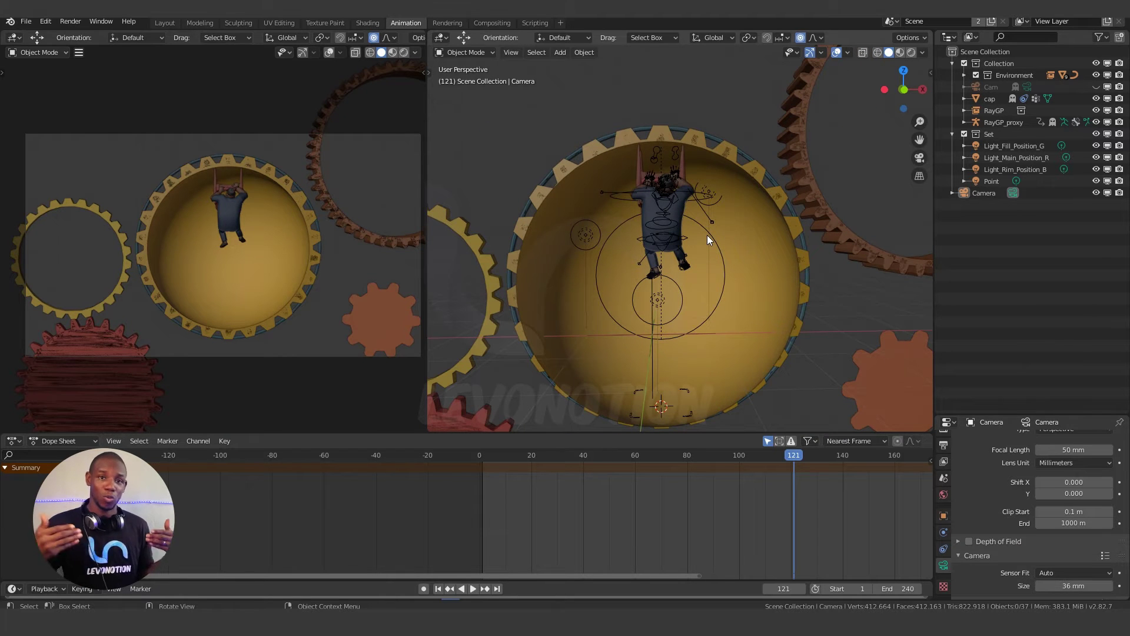
pyautogui.scroll(-8, 673, 293)
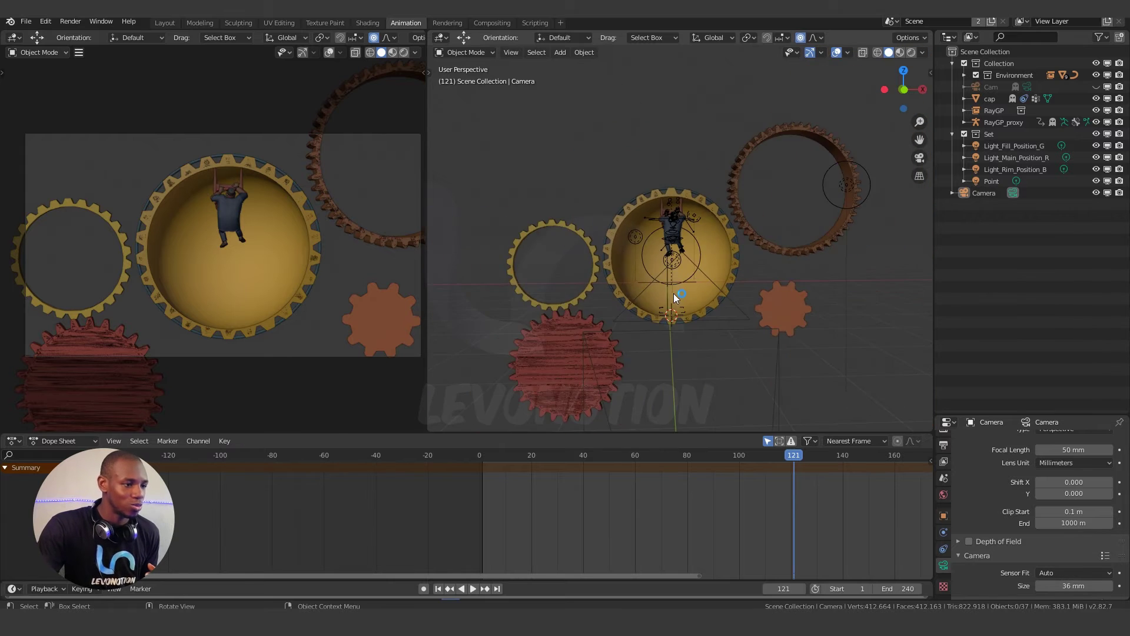
pyautogui.scroll(-4, 673, 293)
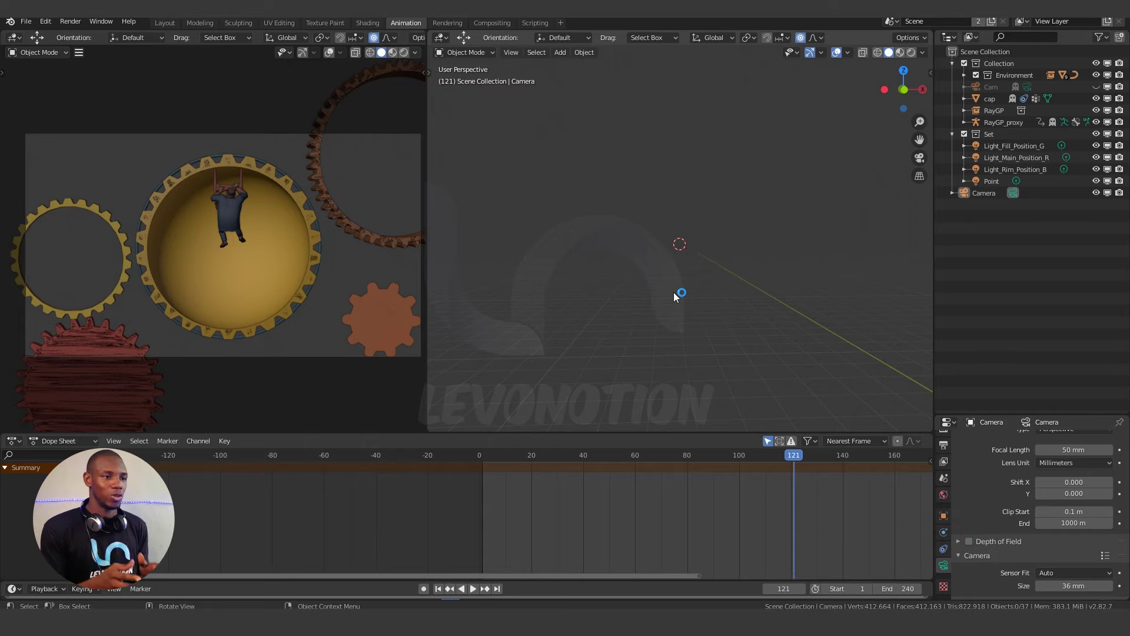
pyautogui.press('KP_Decimal')
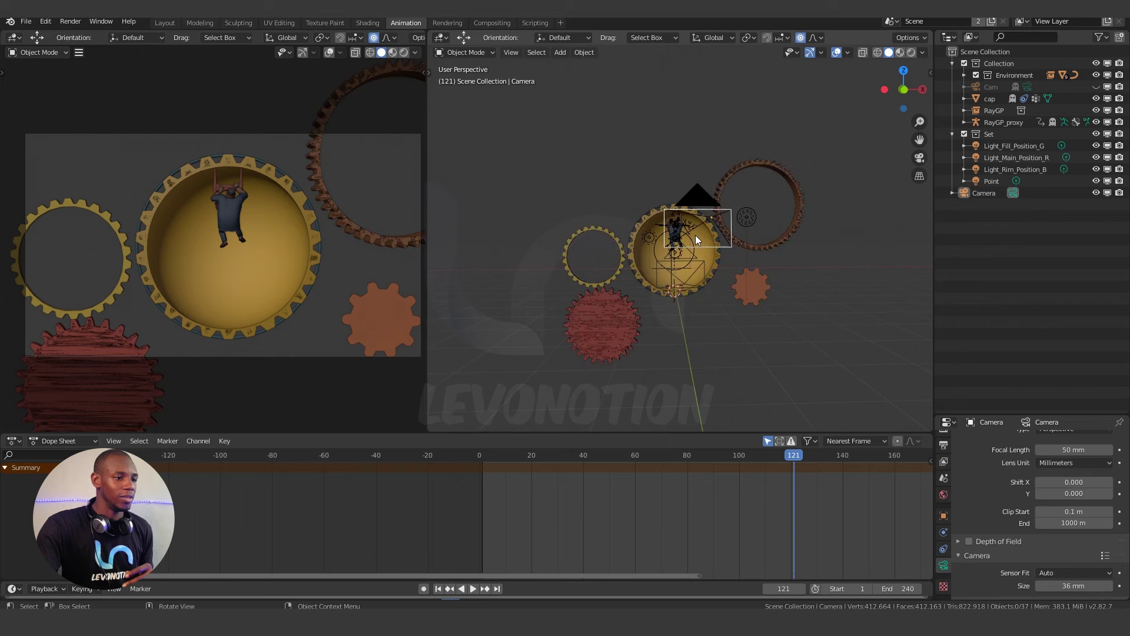
pyautogui.scroll(5, 692, 239)
pyautogui.scroll(6, 692, 242)
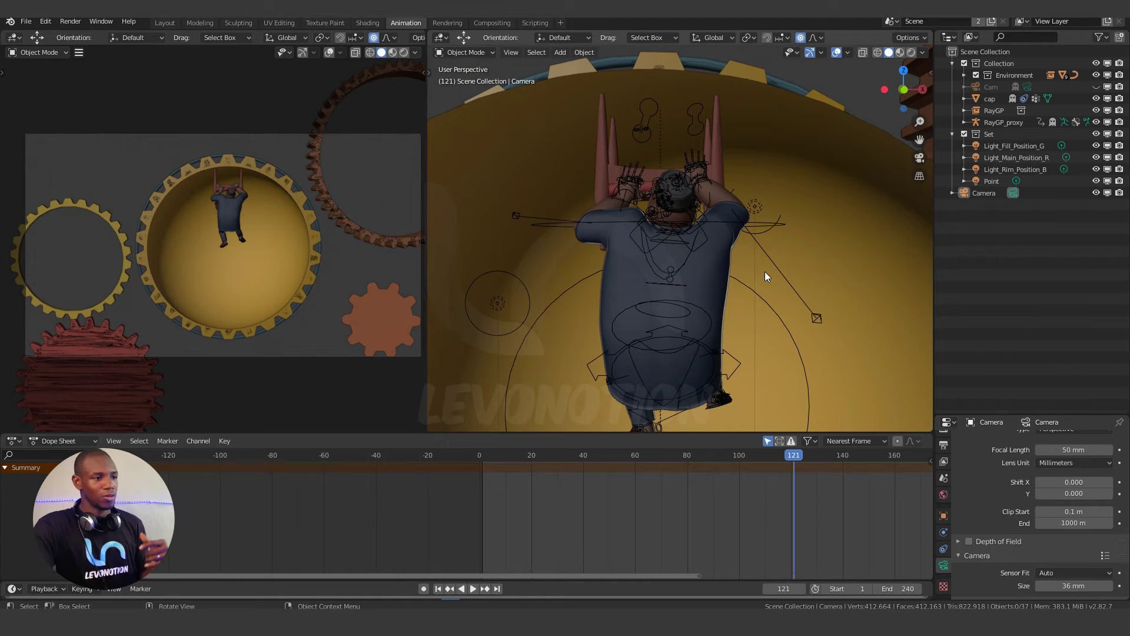
pyautogui.moveTo(754, 262); pyautogui.dragTo(754, 250, button='middle')
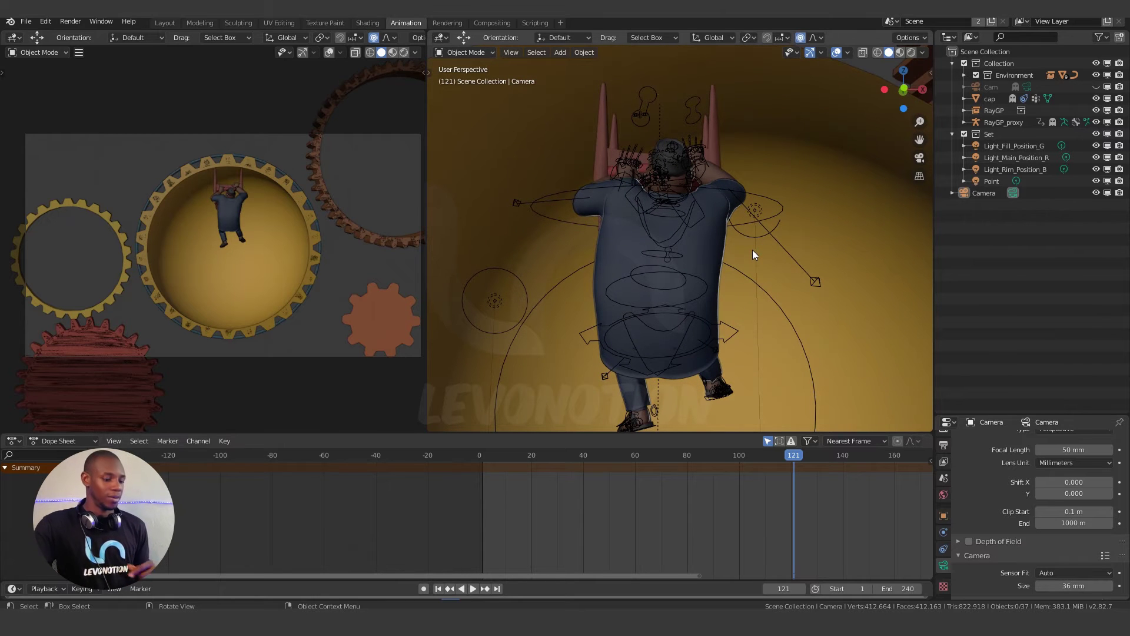
# - Open the N sidebar, check the Item tab, then return to the View tab's clip settings
pyautogui.press('n')
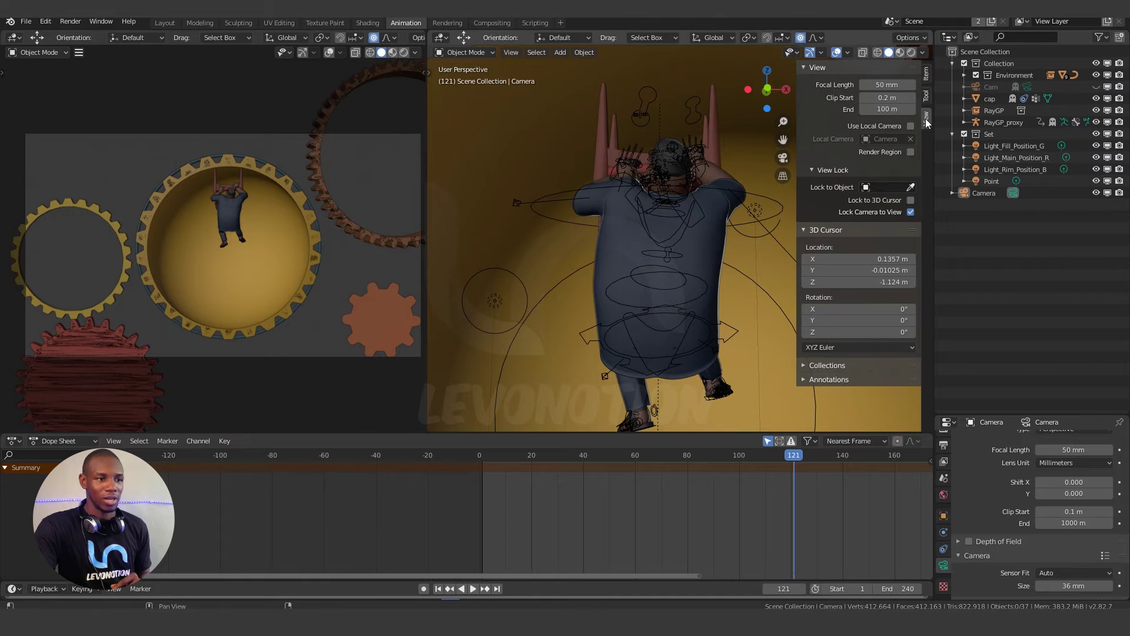
pyautogui.click(927, 74)
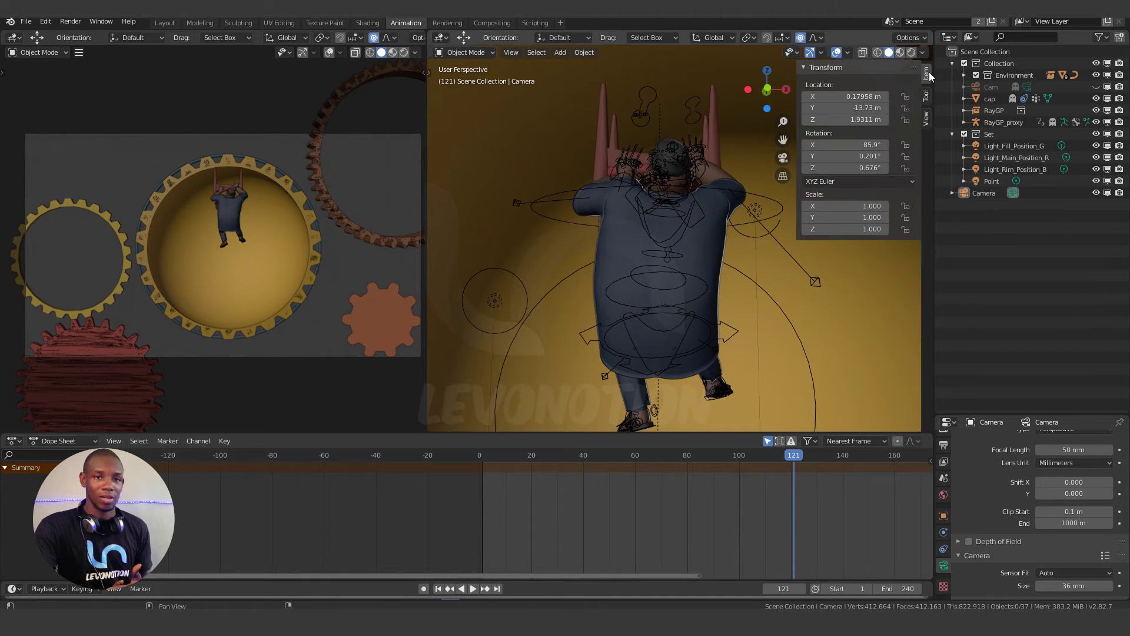
pyautogui.click(928, 121)
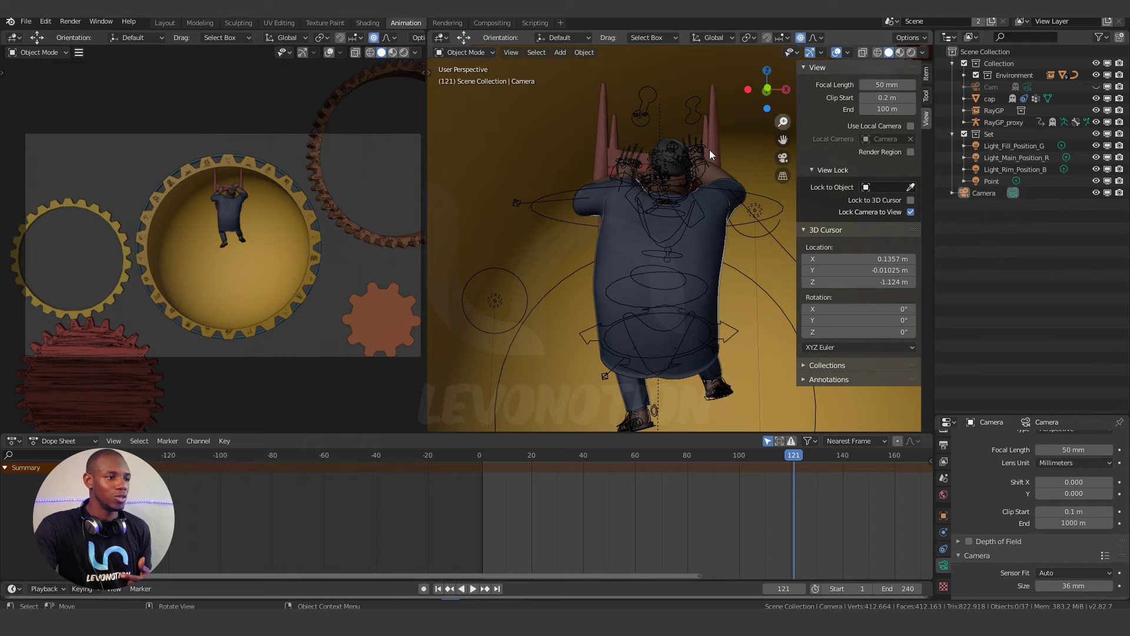
pyautogui.scroll(3, 665, 156)
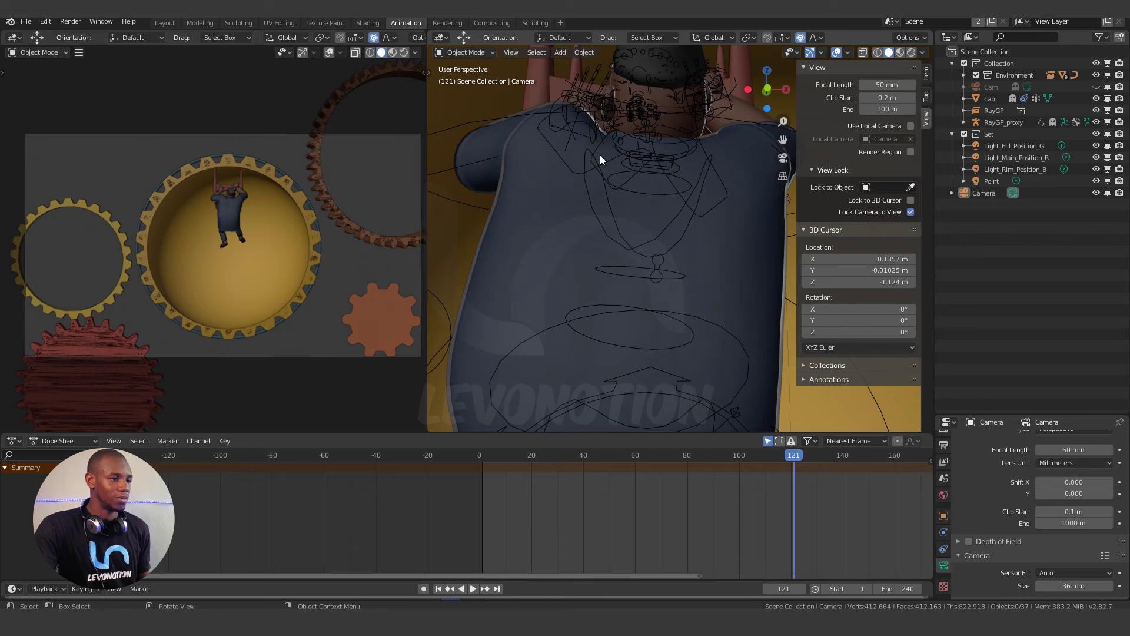
pyautogui.keyDown('shift'); pyautogui.moveTo(599, 154); pyautogui.dragTo(623, 239, button='middle'); pyautogui.keyUp('shift')
pyautogui.scroll(2, 622, 239)
pyautogui.scroll(-2, 622, 239)
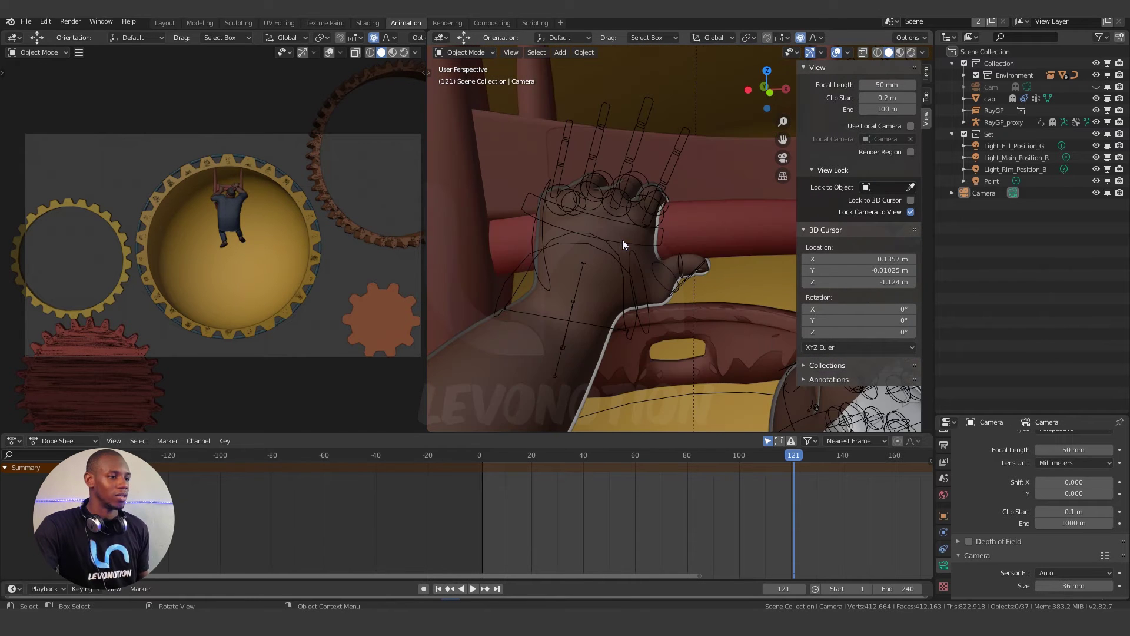
pyautogui.scroll(5, 627, 253)
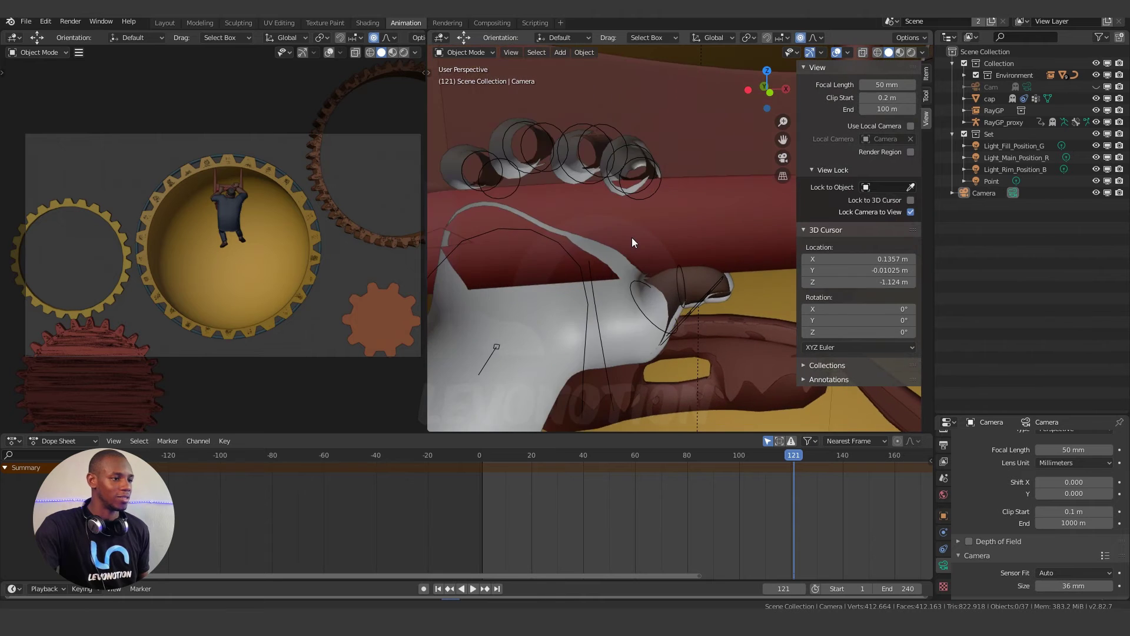
pyautogui.scroll(3, 631, 239)
pyautogui.scroll(-4, 632, 239)
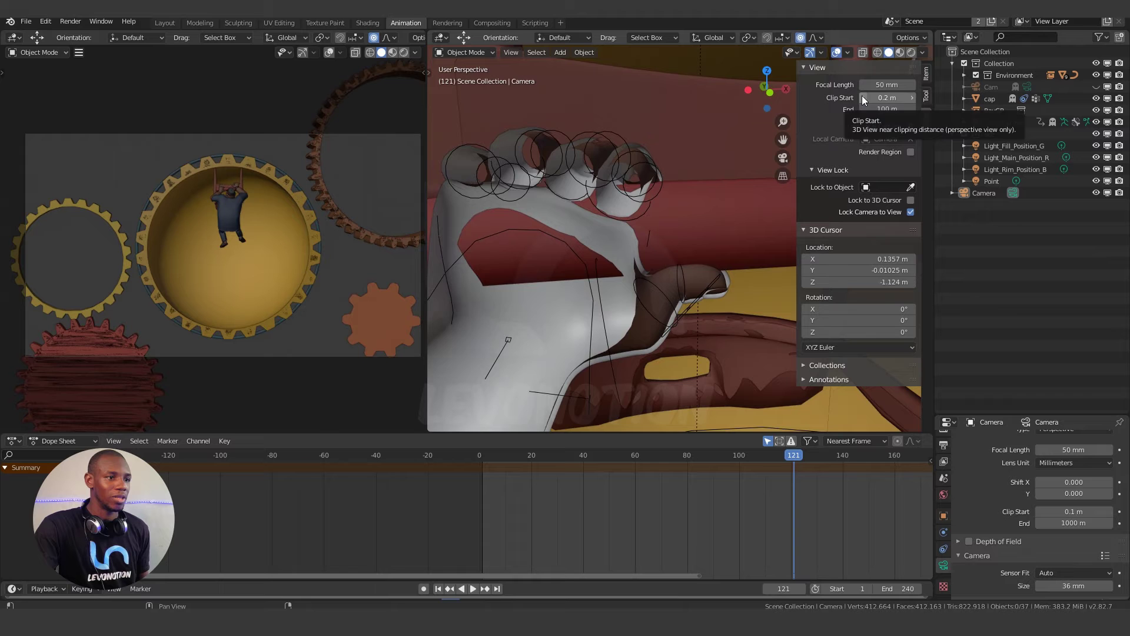
# - Lower the viewport Clip Start from 0.2 m to 0.001 m and orbit around the hand
pyautogui.click(863, 97)
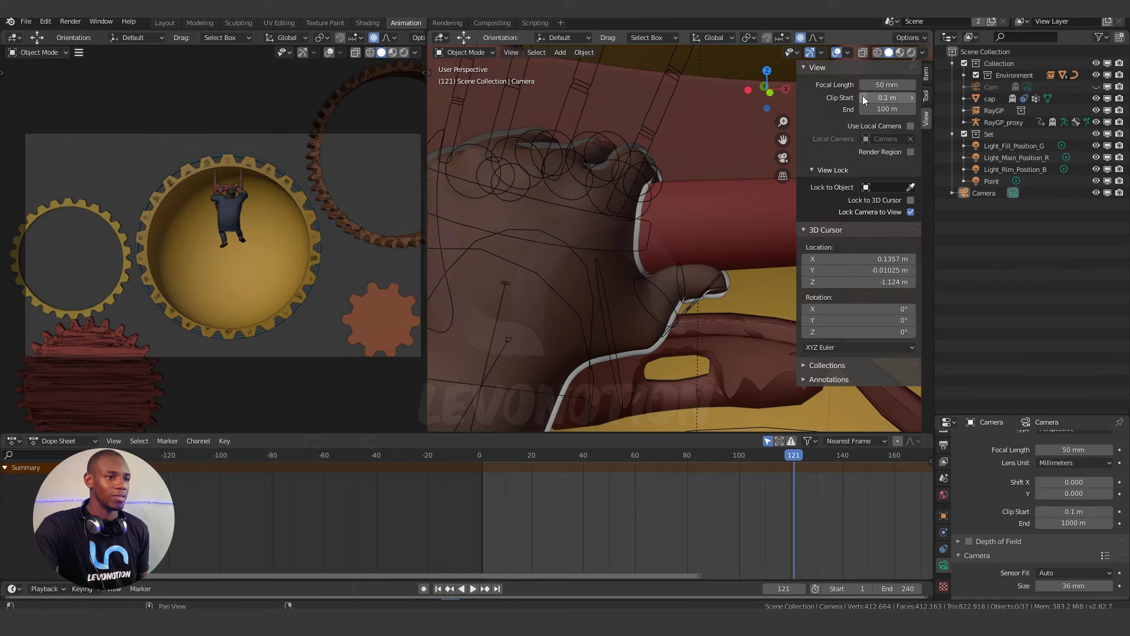
pyautogui.click(862, 96)
pyautogui.moveTo(548, 246); pyautogui.dragTo(585, 247, button='middle')
pyautogui.scroll(4, 625, 220)
pyautogui.scroll(-2, 630, 206)
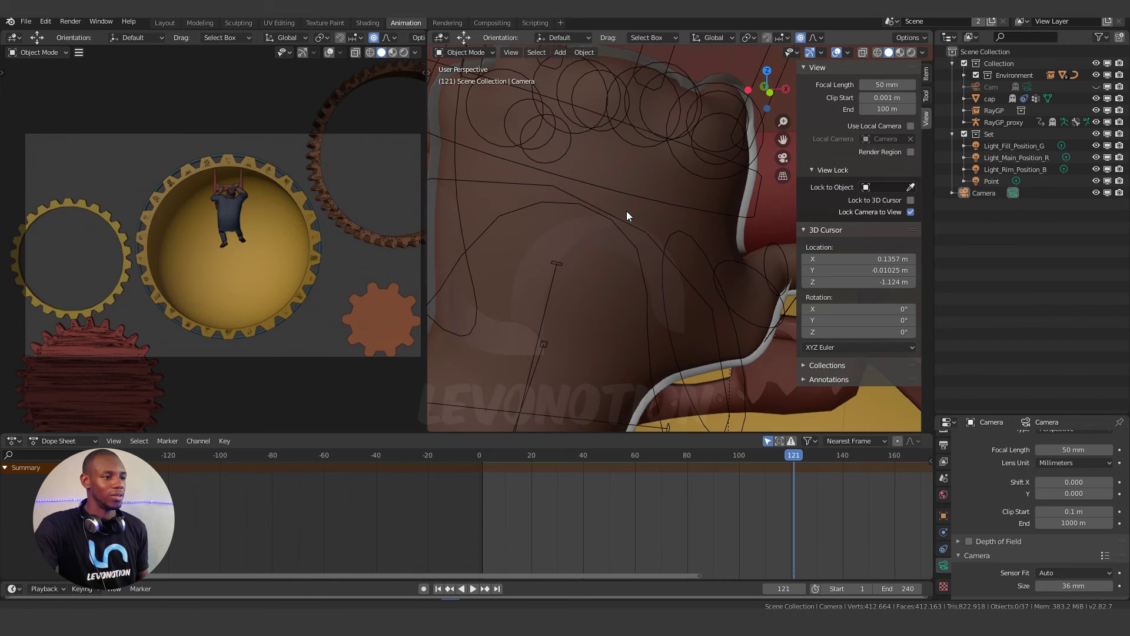
pyautogui.moveTo(630, 210)
pyautogui.mouseDown(button='middle')
pyautogui.moveTo(645, 224)
pyautogui.moveTo(630, 227)
pyautogui.moveTo(639, 224)
pyautogui.mouseUp(button='middle')
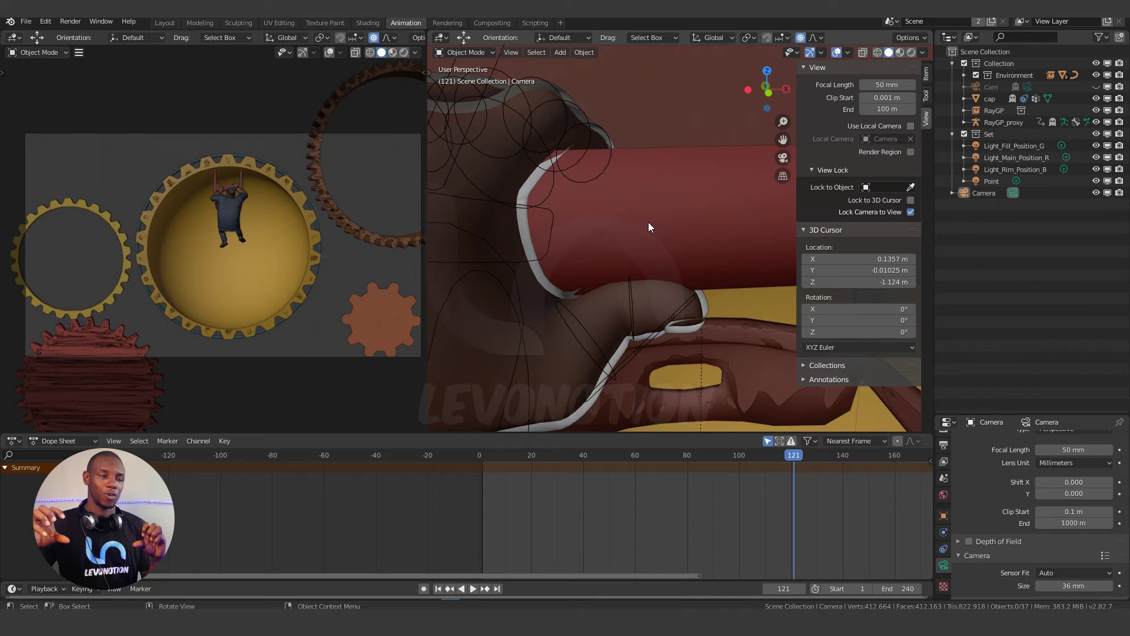
# - Zoom out from the hand close-up toward a distant view of the gear set
pyautogui.scroll(-6, 648, 221)
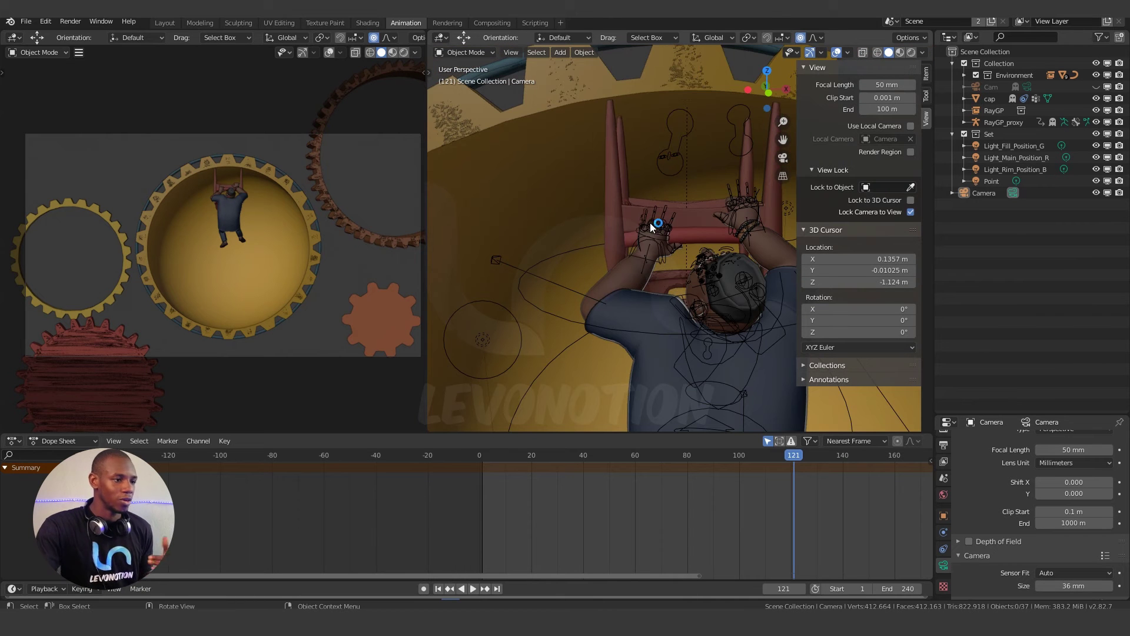
pyautogui.scroll(-6, 688, 268)
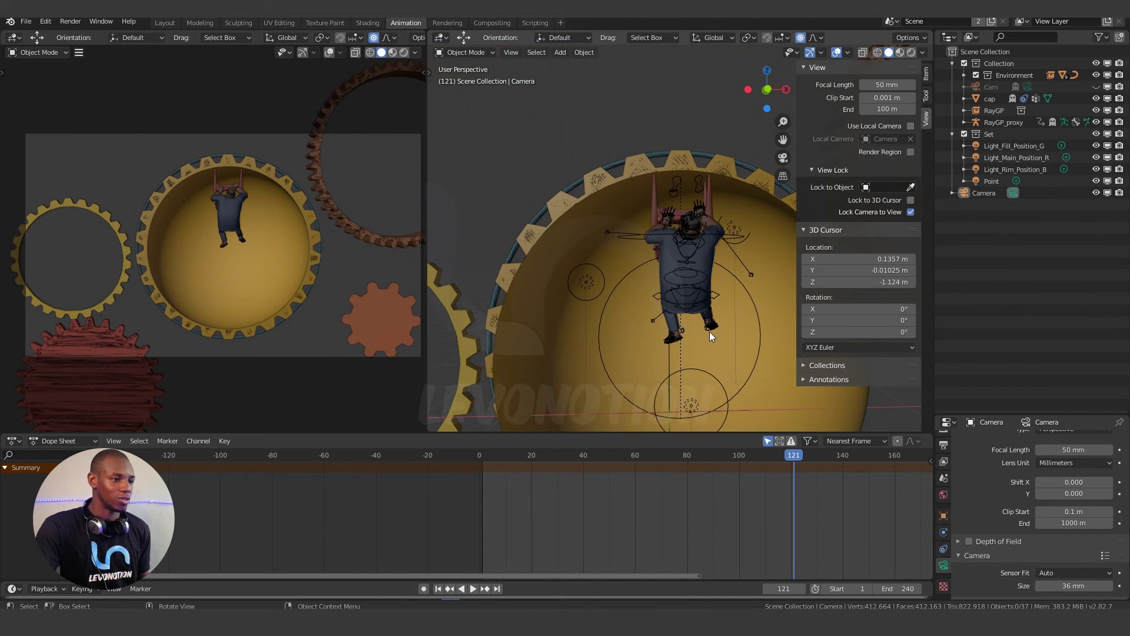
pyautogui.scroll(-8, 698, 292)
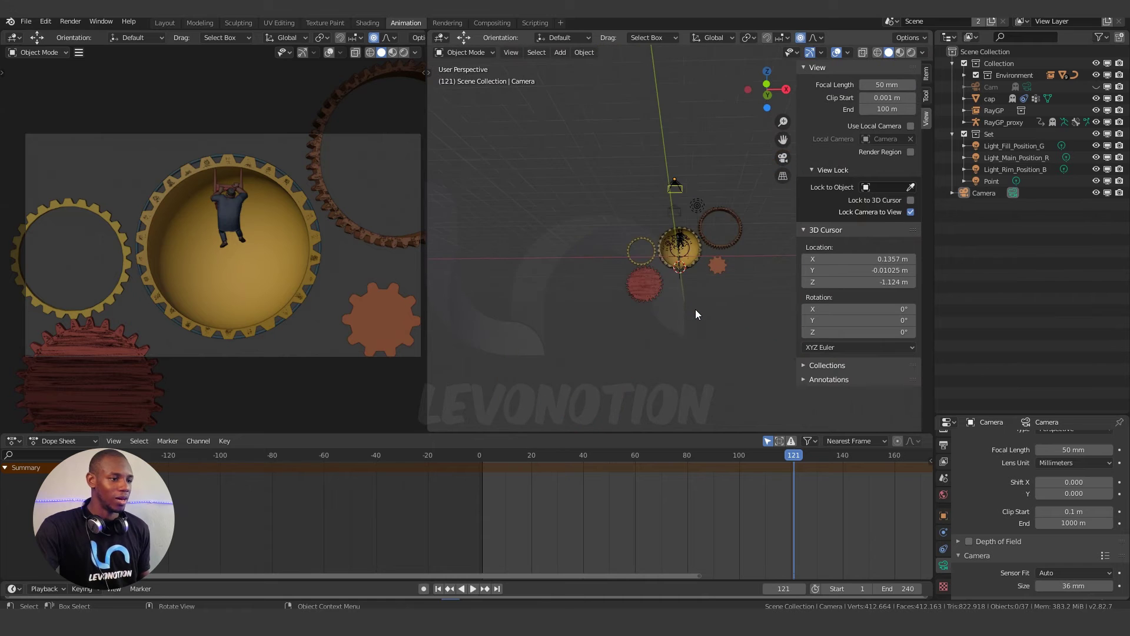
# - Set the viewport Clip End to 1000 m so the distant gear set reappears
pyautogui.scroll(-5, 696, 309)
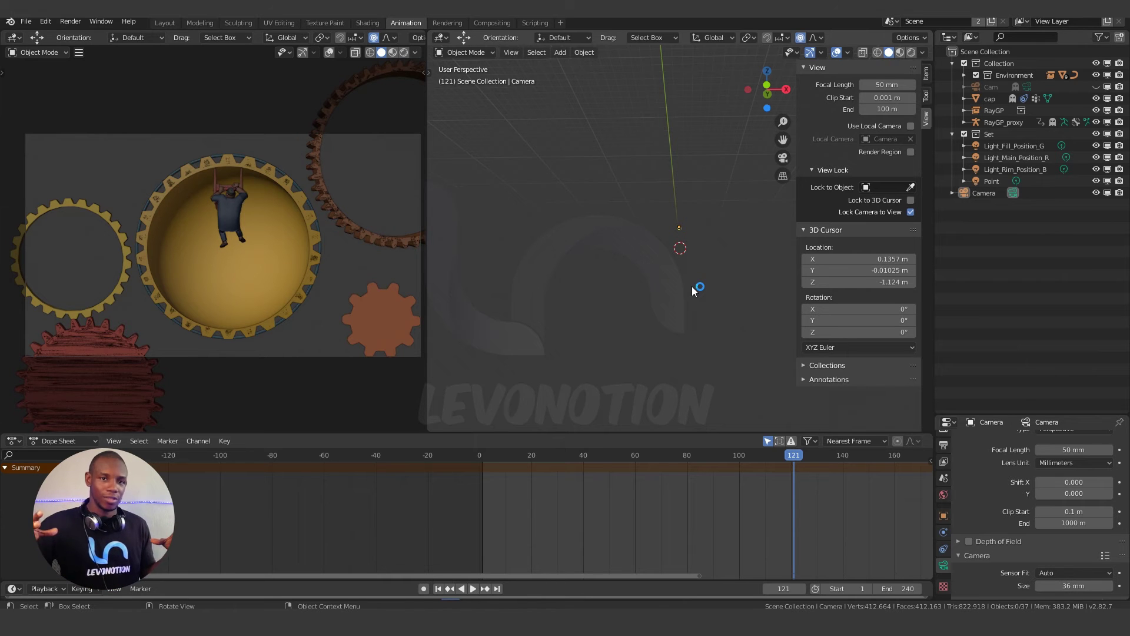
pyautogui.click(887, 109)
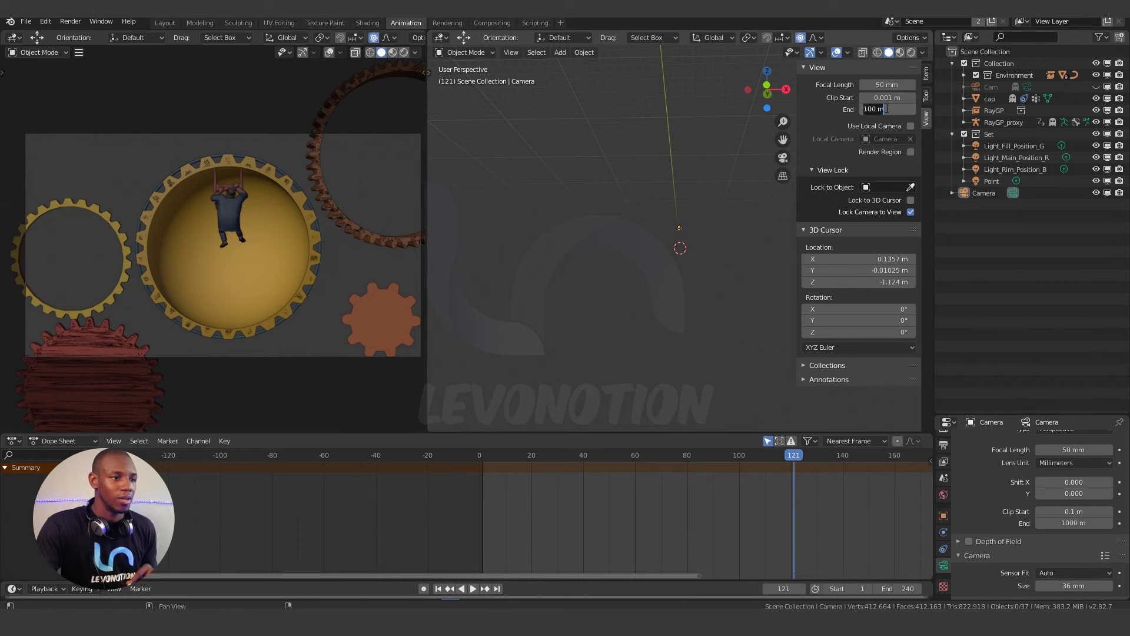
pyautogui.write('1000')
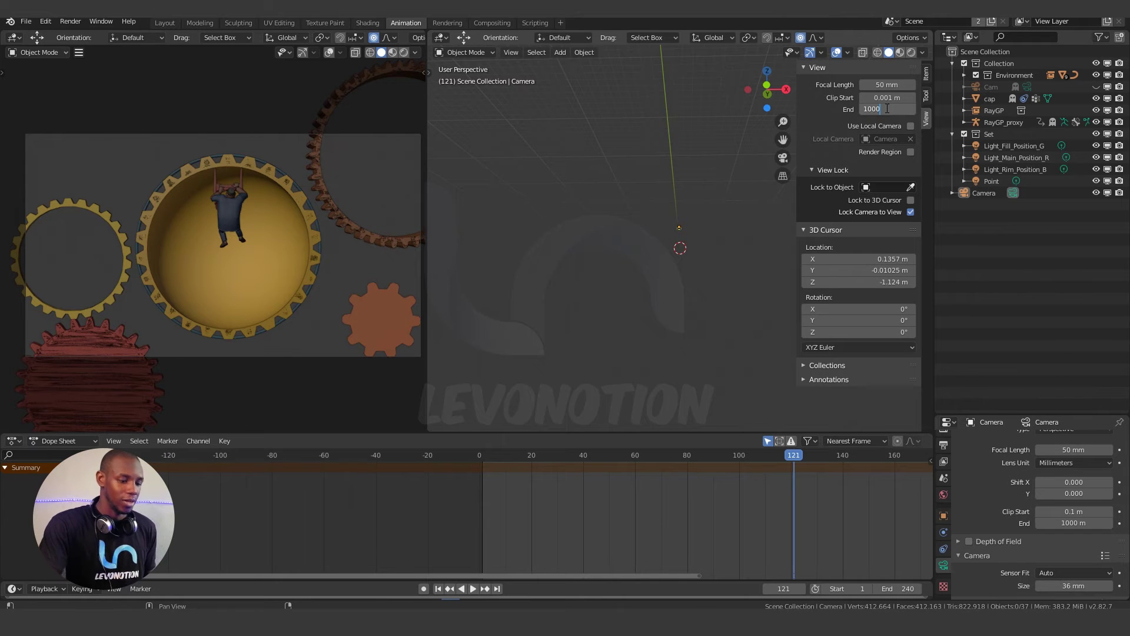
pyautogui.press('Return')
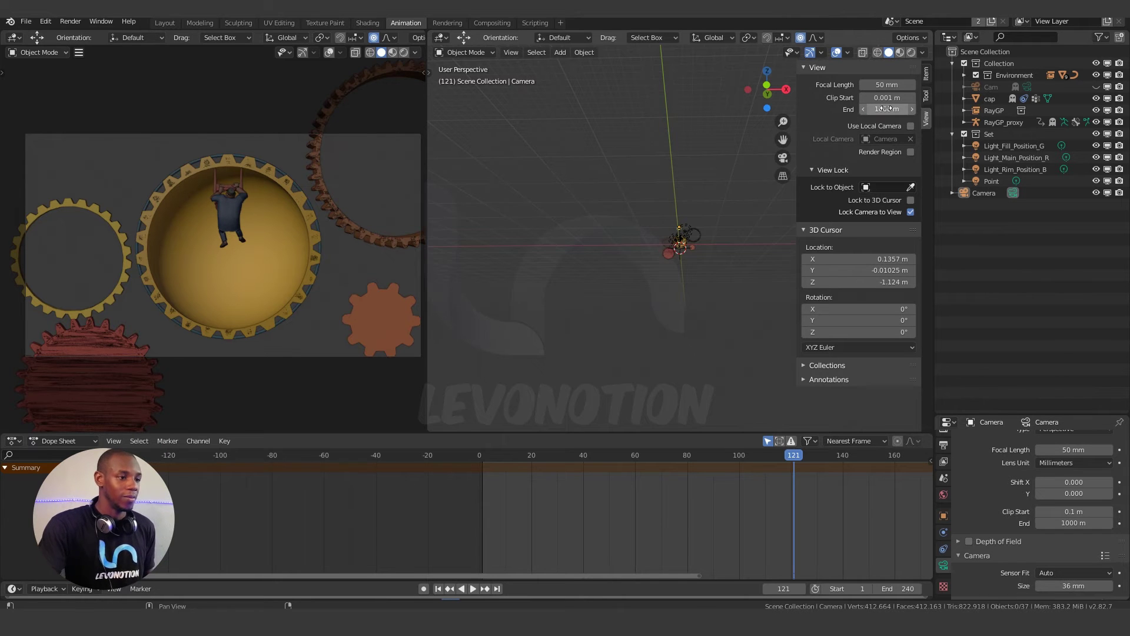
pyautogui.scroll(4, 700, 254)
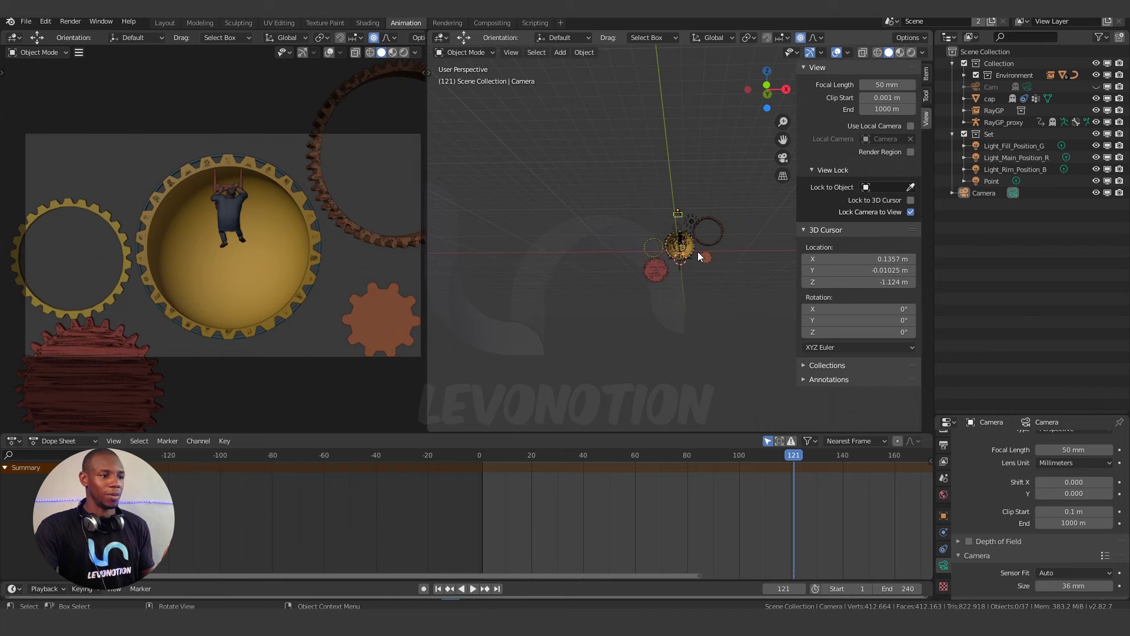
pyautogui.moveTo(697, 253); pyautogui.dragTo(720, 312, button='middle')
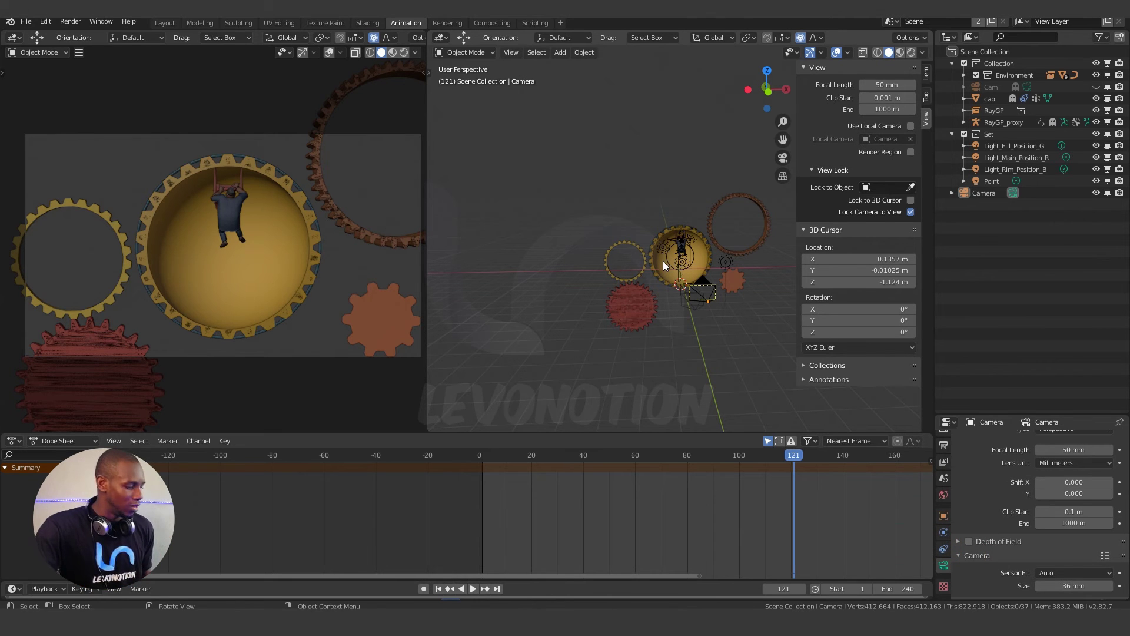
pyautogui.keyDown('shift'); pyautogui.moveTo(654, 259); pyautogui.dragTo(643, 258, button='middle'); pyautogui.keyUp('shift')
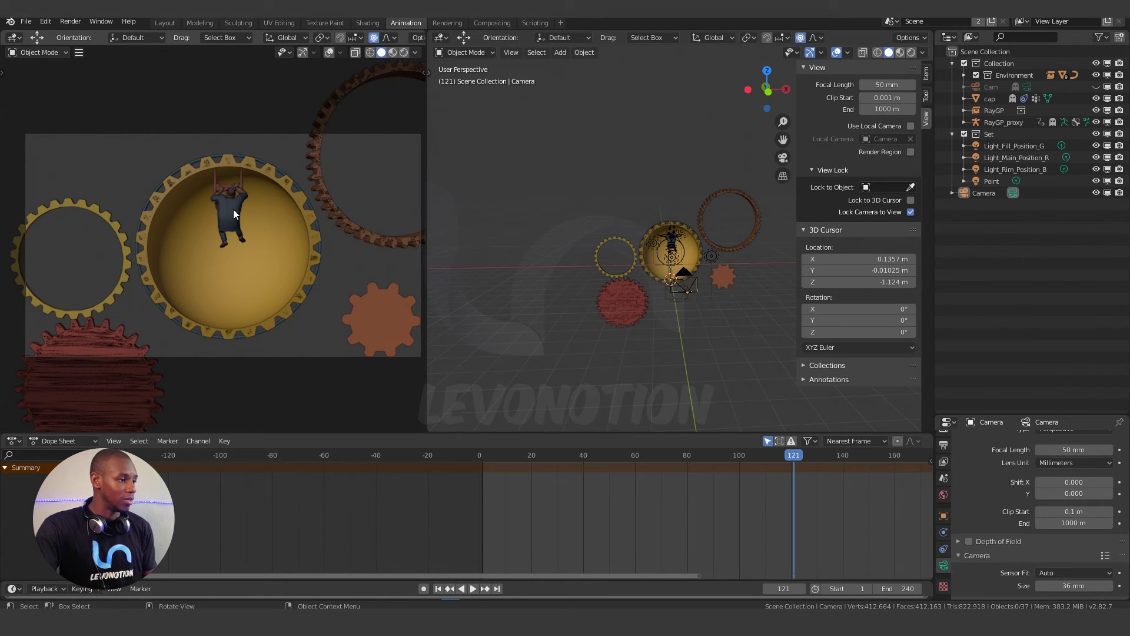
# - Show the camera viewport's clipping of 0.1 m to 1000 m and orbit above the gears
pyautogui.press('n')
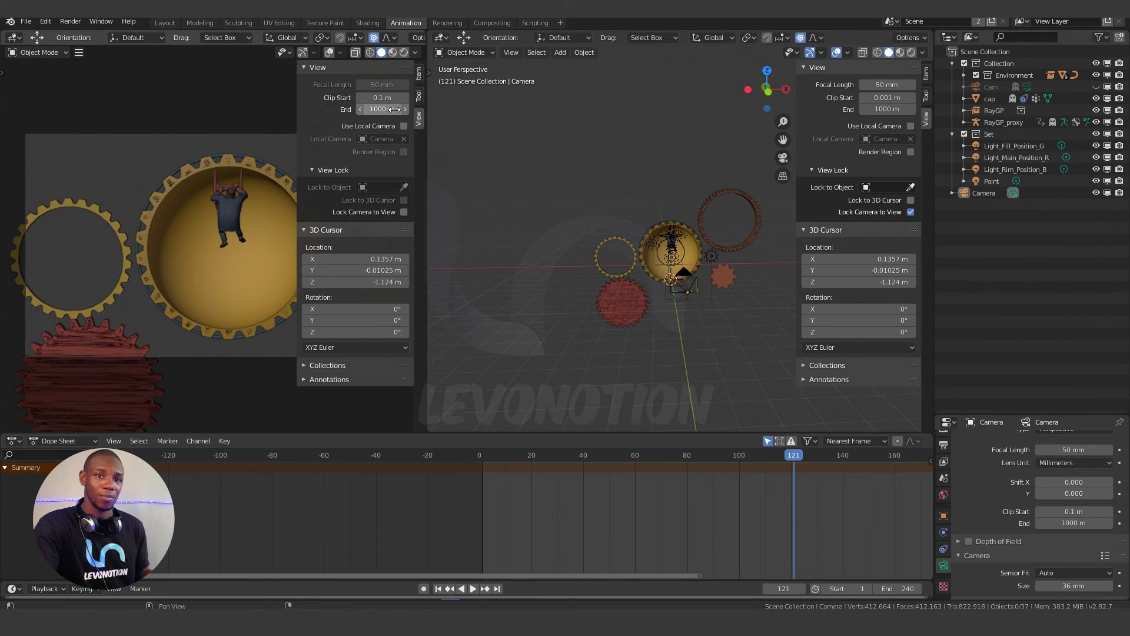
pyautogui.scroll(4, 704, 286)
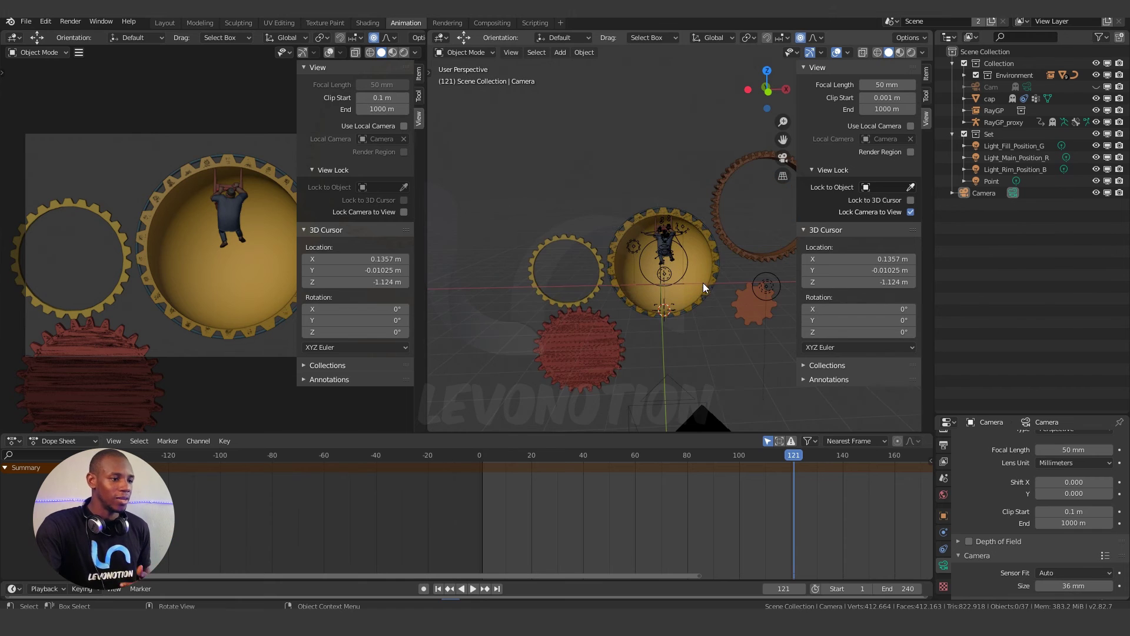
pyautogui.moveTo(725, 358); pyautogui.dragTo(716, 309, button='middle')
# - Select the camera and show its lens clipping: Clip Start 0.1 m, End 1000 m
pyautogui.click(642, 133)
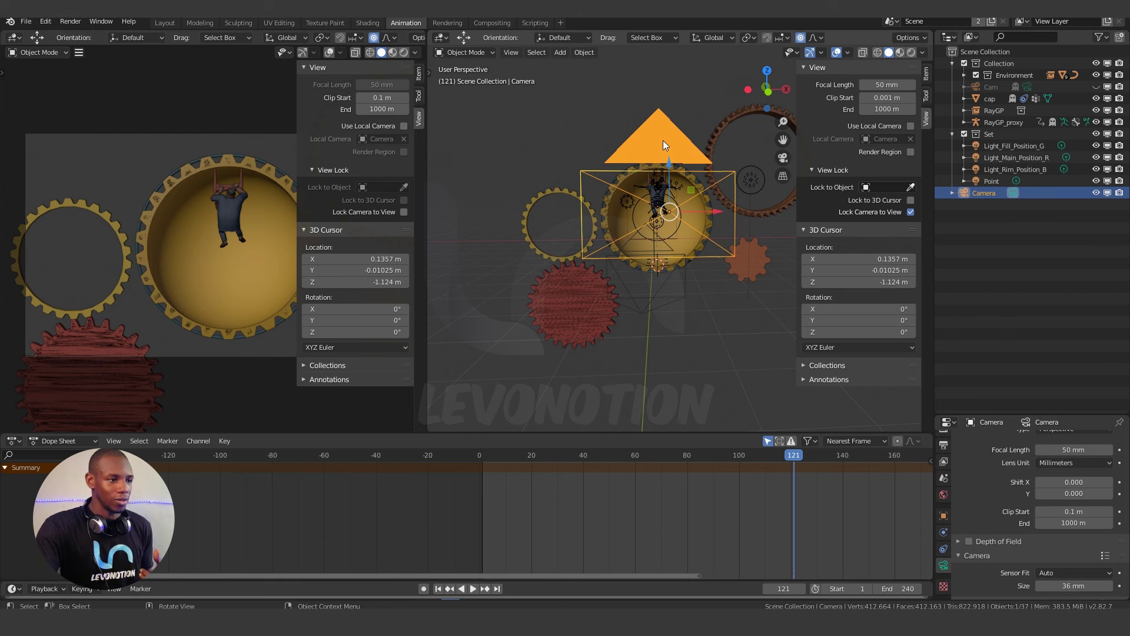
pyautogui.click(945, 532)
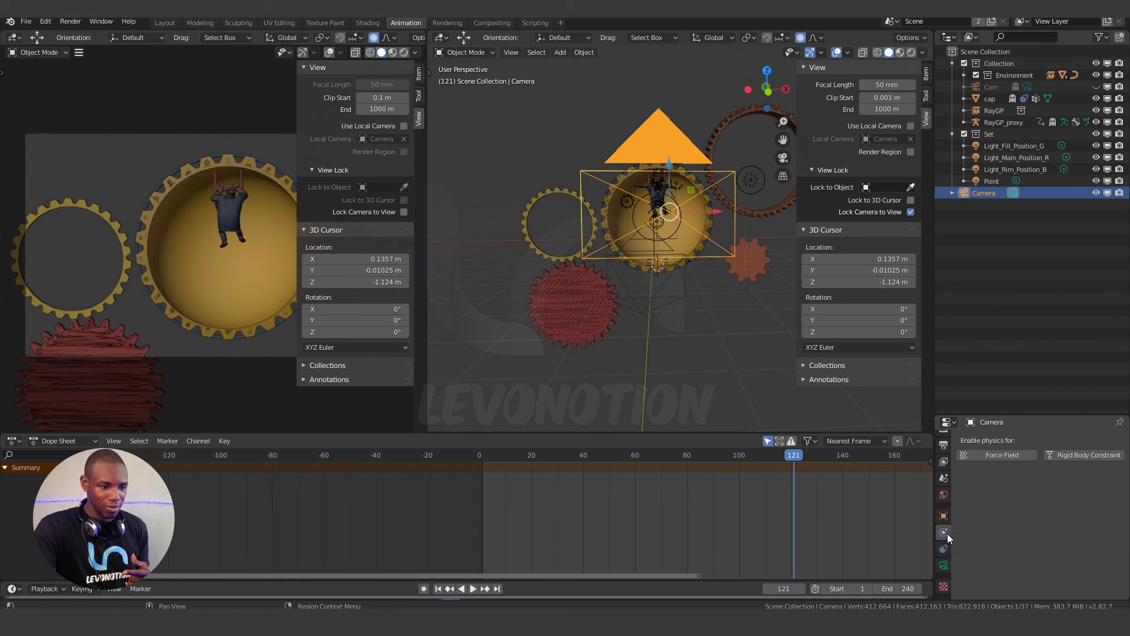
pyautogui.click(944, 566)
pyautogui.scroll(4, 970, 501)
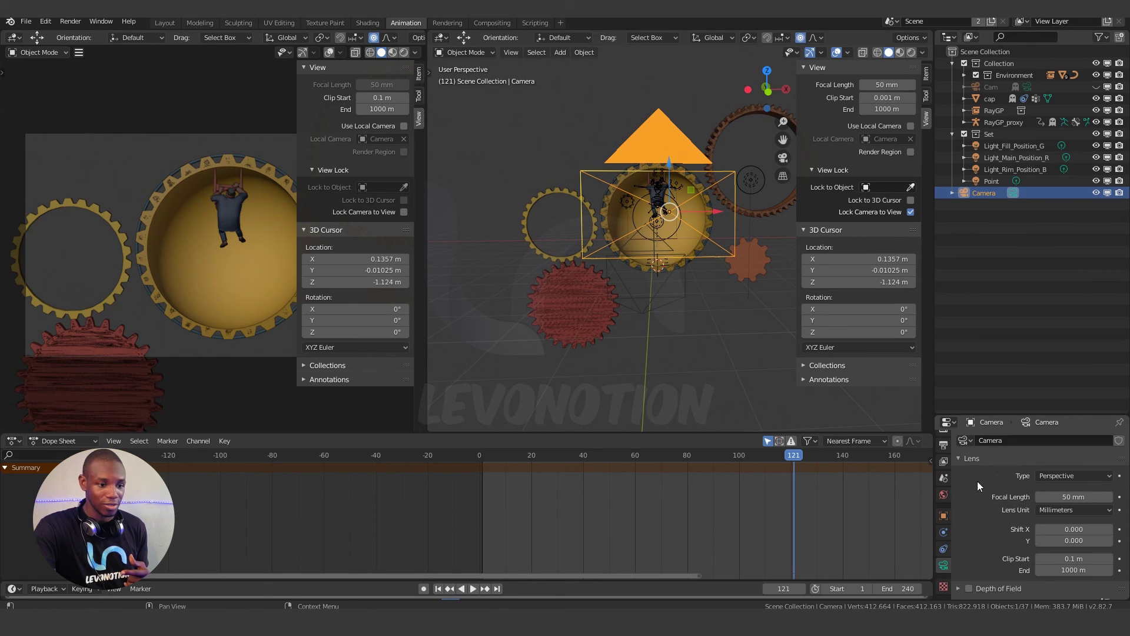
pyautogui.scroll(-1, 991, 530)
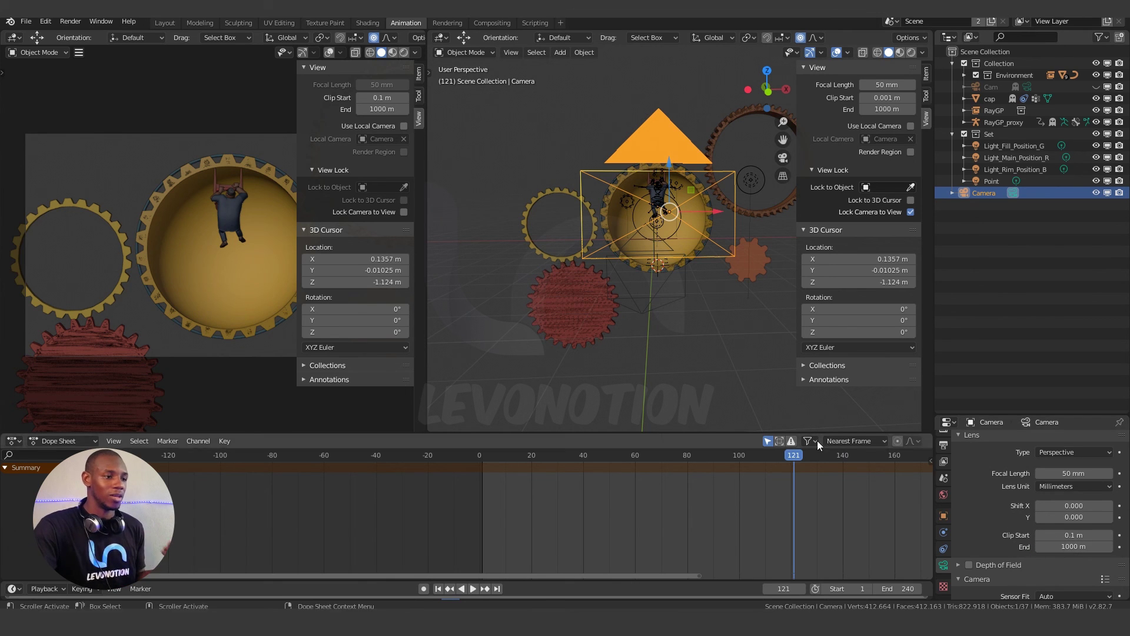
pyautogui.scroll(-2, 723, 352)
pyautogui.scroll(3, 719, 344)
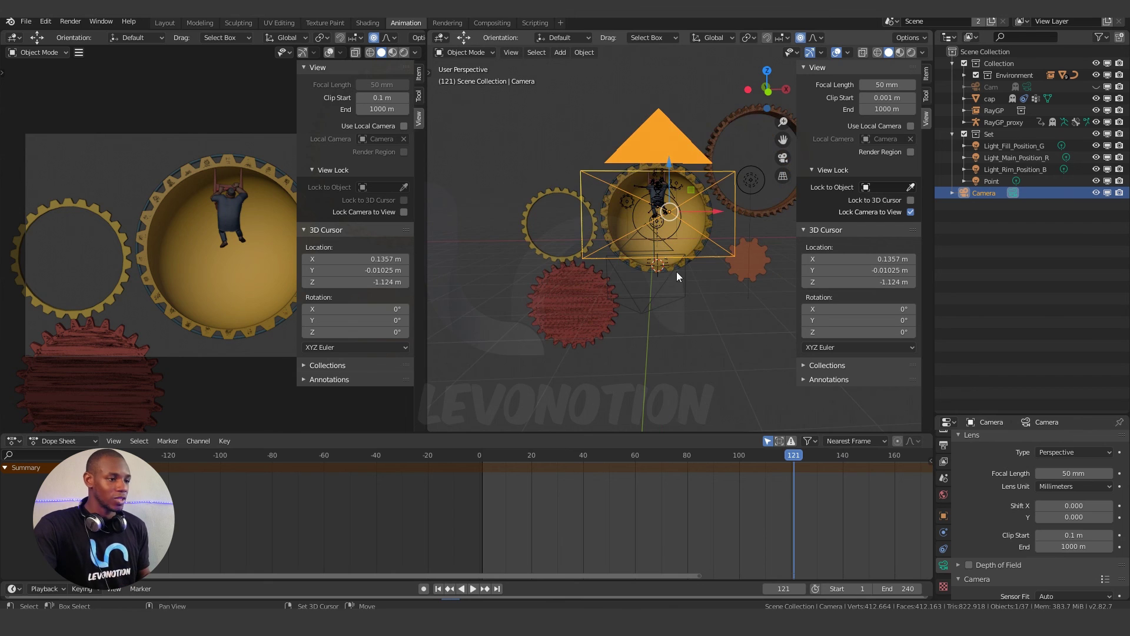
# - Move the camera down and left over the gears
pyautogui.keyDown('shift'); pyautogui.moveTo(676, 270); pyautogui.dragTo(657, 270, button='middle'); pyautogui.keyUp('shift')
pyautogui.press('g')
pyautogui.click(687, 301)
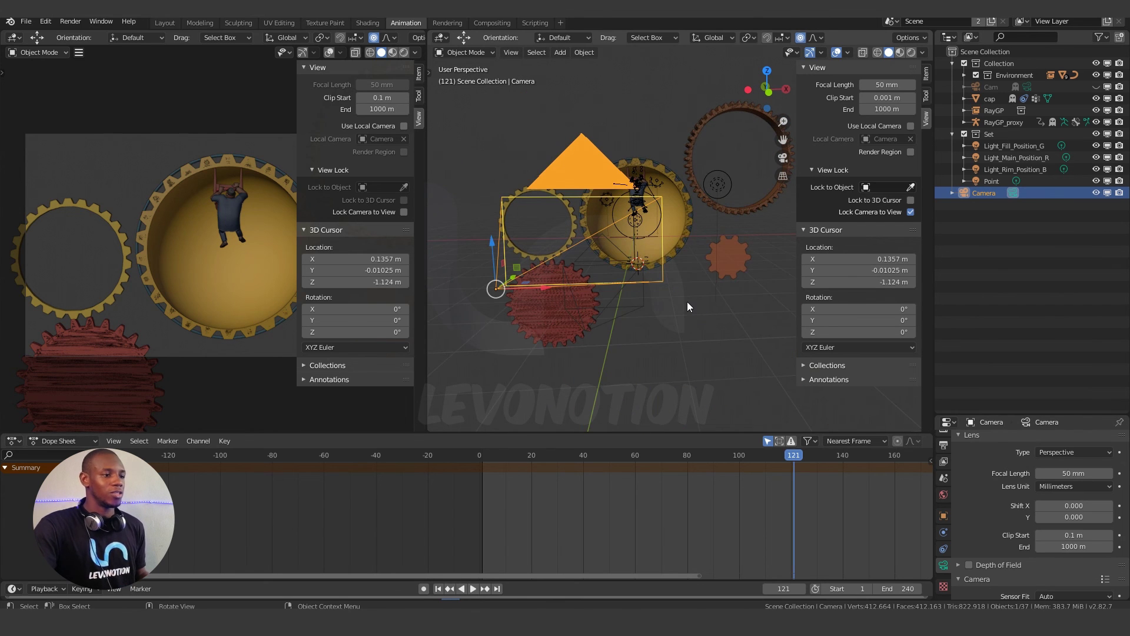